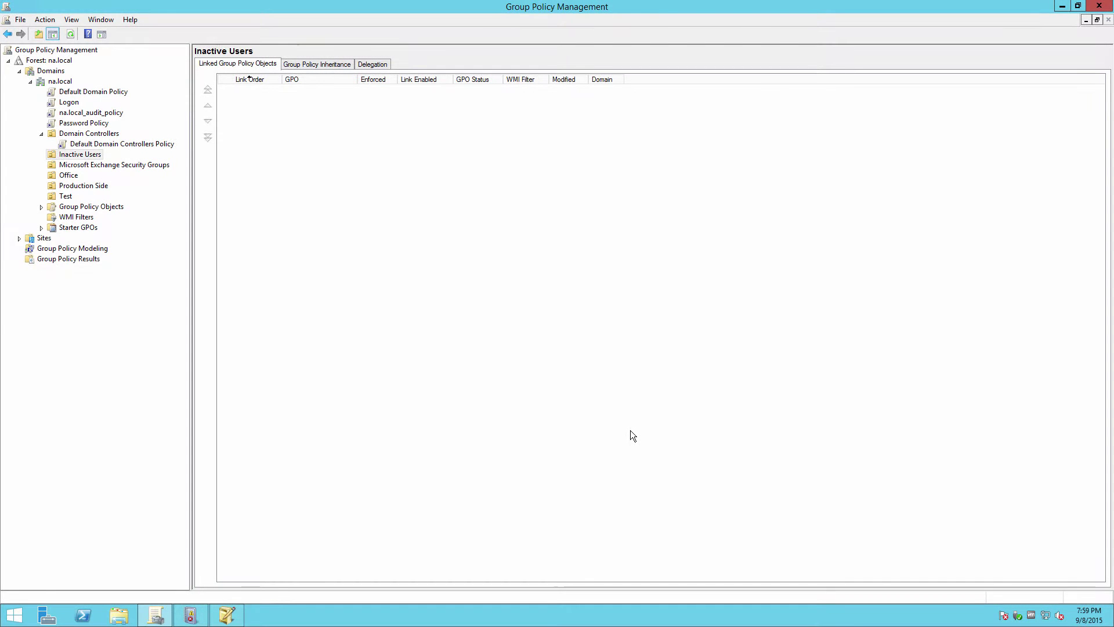
Create a GPO named 'Account audit' linked at the na.local domain and select it.
right_click(69, 82)
left_click(157, 85)
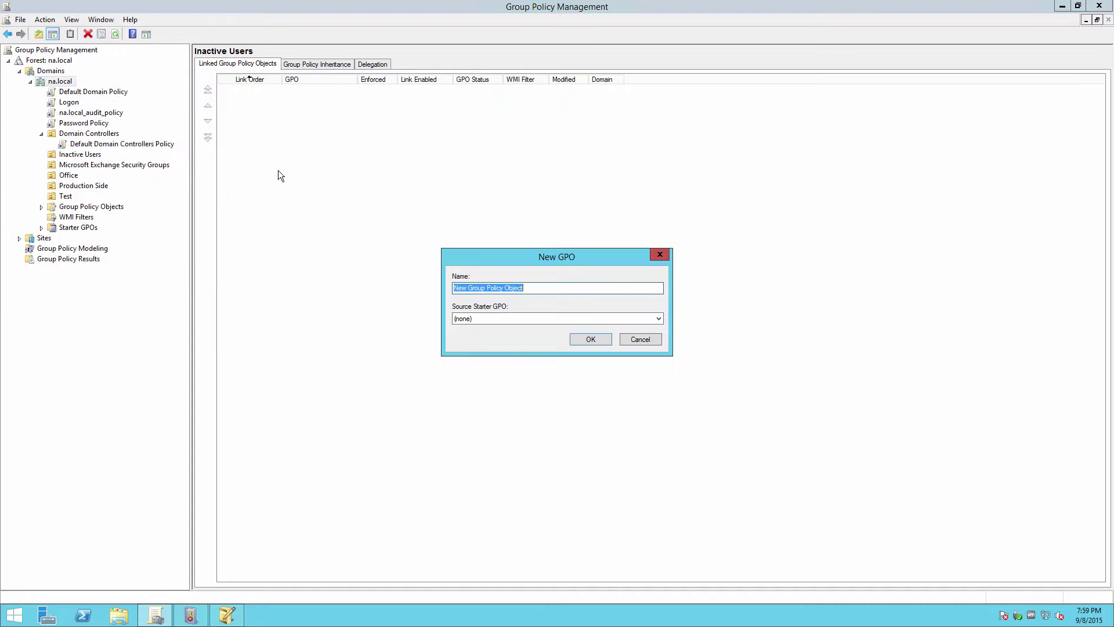
type("Account ")
type("audit")
key("Return")
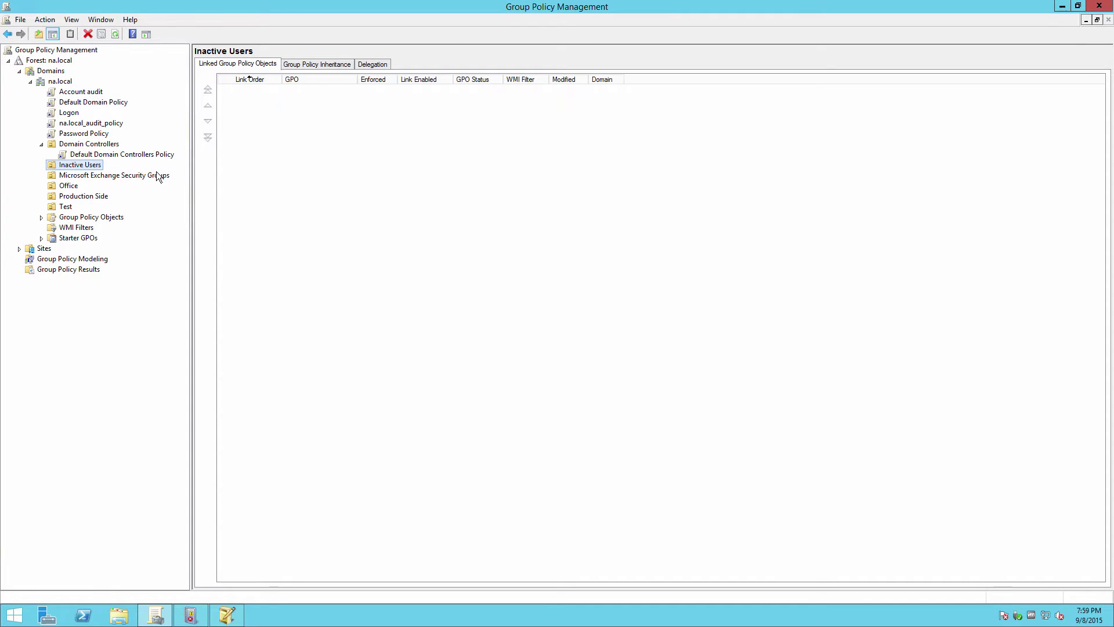
left_click(94, 94)
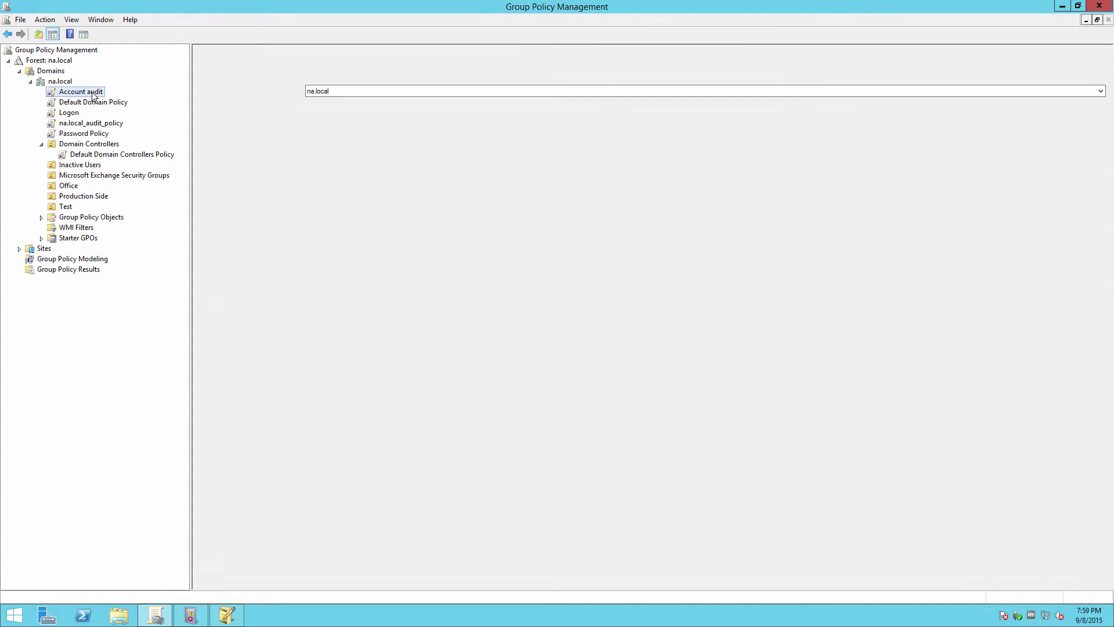
Edit the Account audit GPO and navigate to Security Settings > Local Policies > Audit Policy.
right_click(94, 94)
left_click(109, 101)
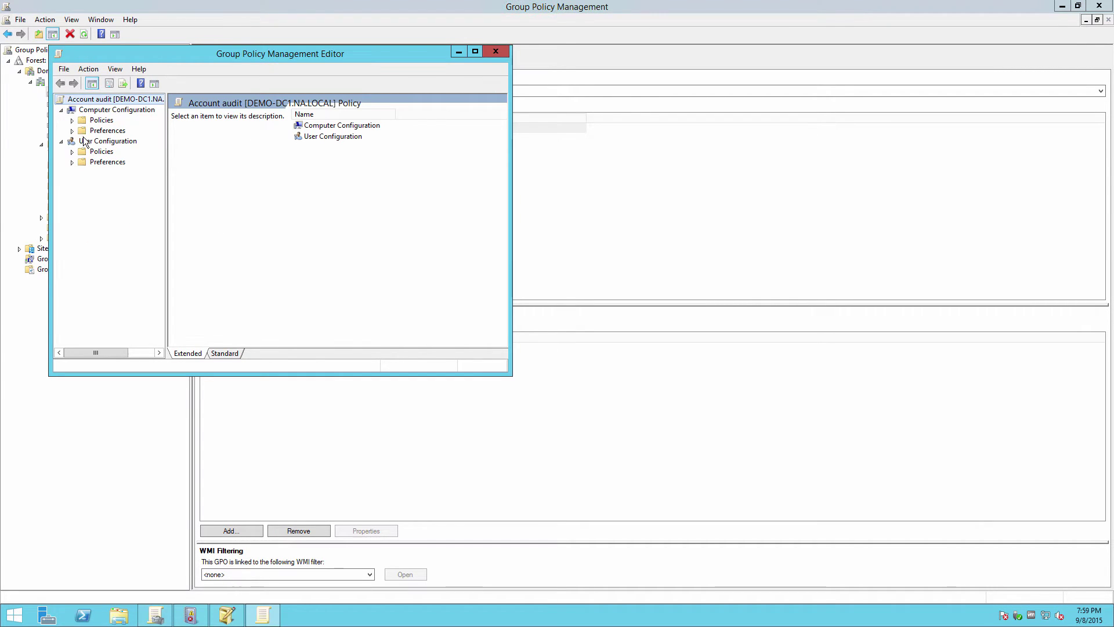
left_click(71, 120)
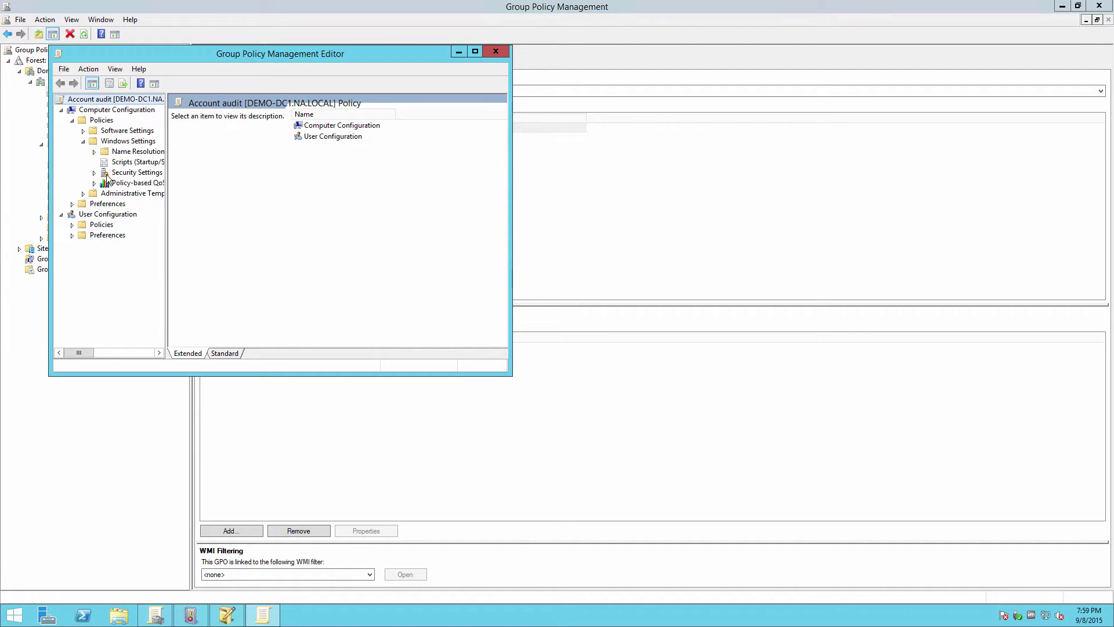
left_click(95, 173)
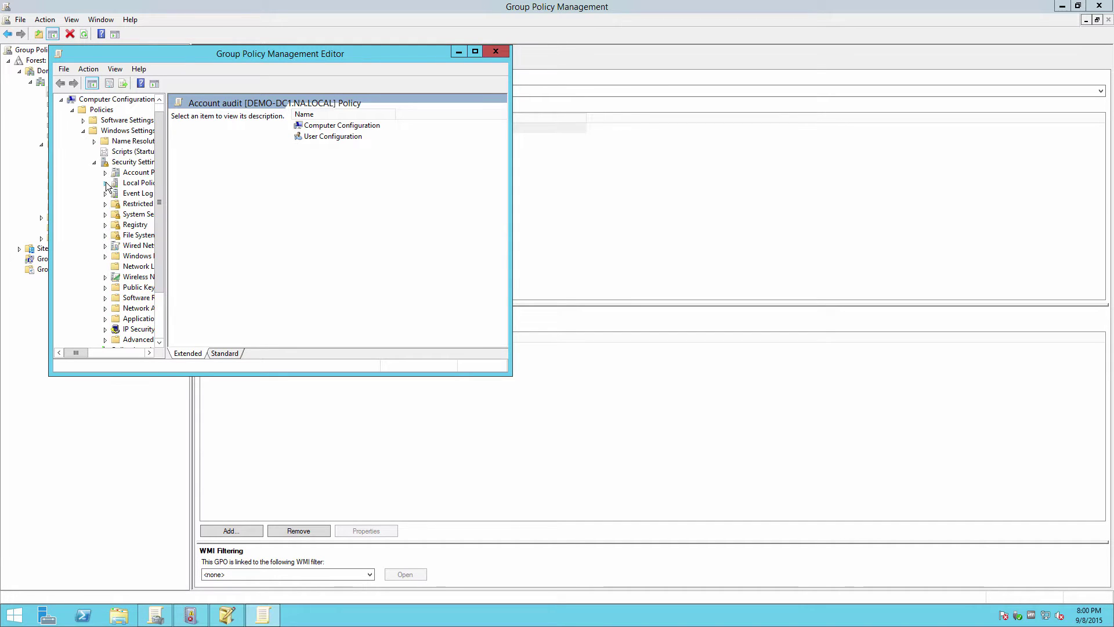
left_click(105, 182)
left_click(144, 193)
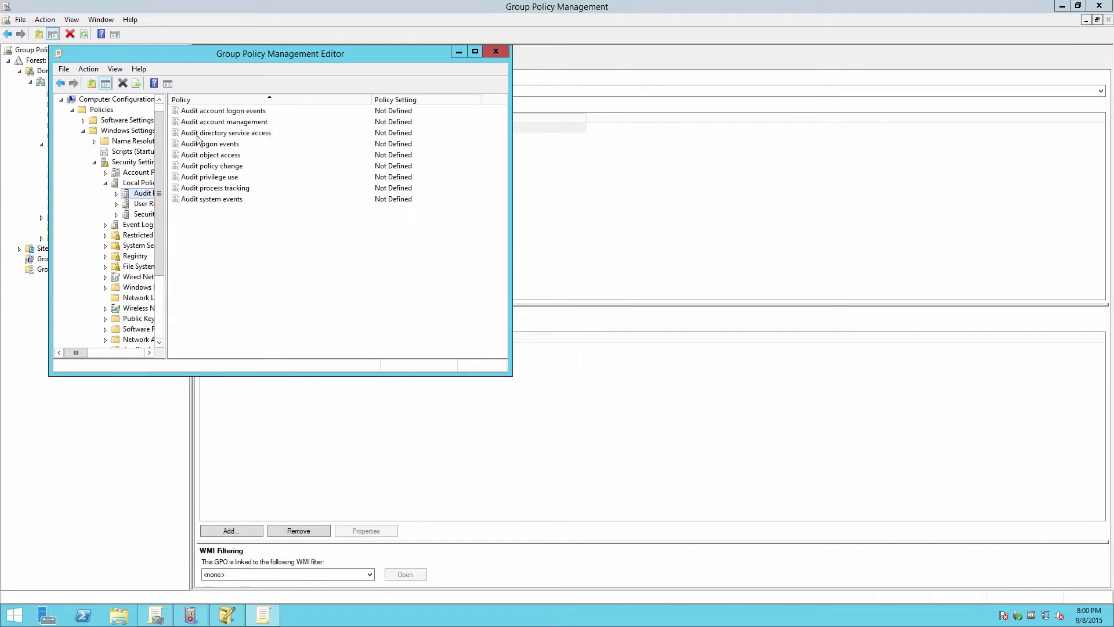
Define Audit account management to audit Success attempts.
double_click(223, 122)
left_click(210, 140)
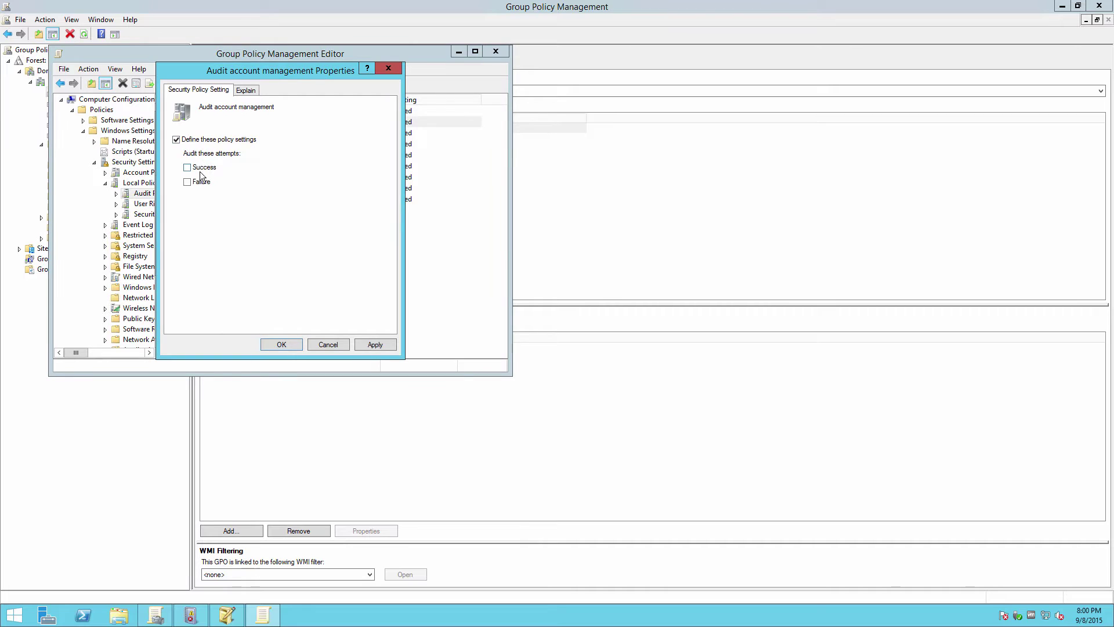
left_click(188, 167)
left_click(281, 344)
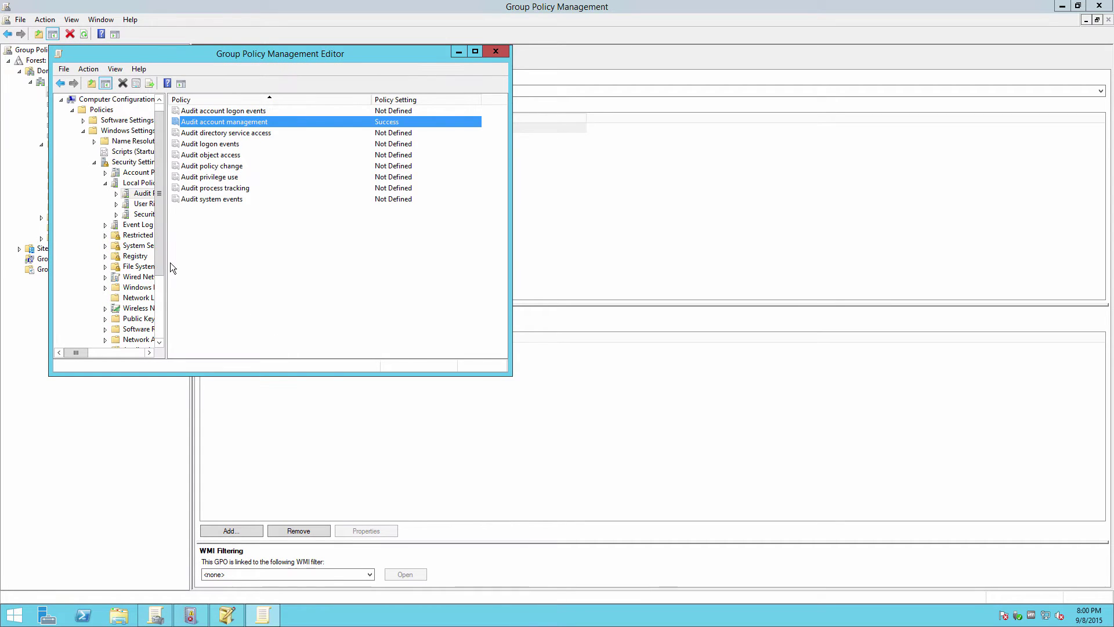
Set the Event Log retention method for the security log to Overwrite events as needed.
left_click(138, 225)
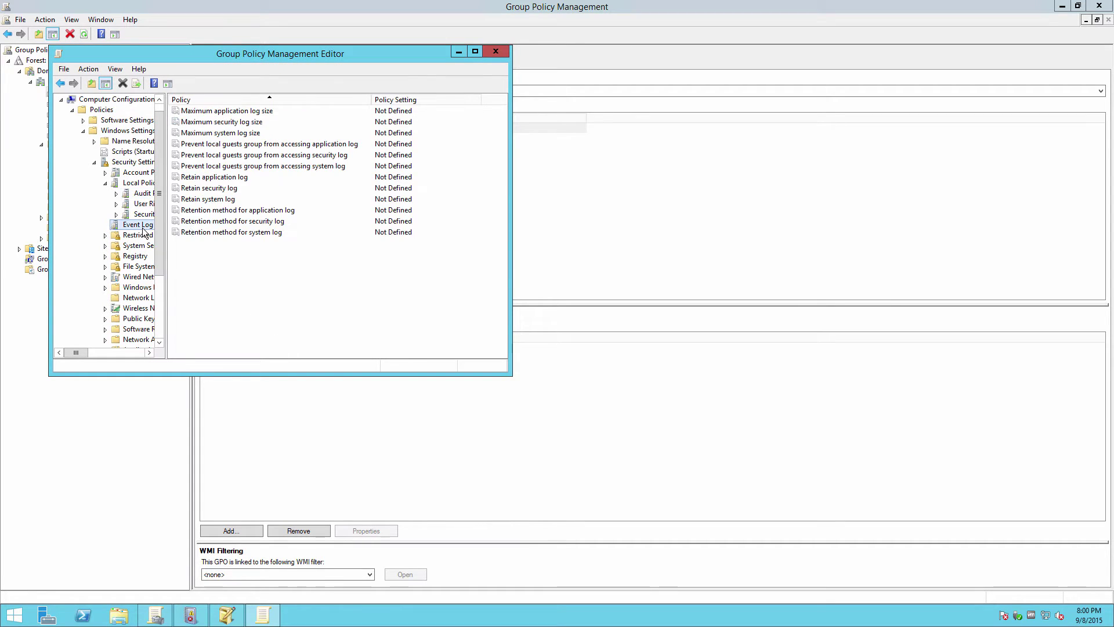
left_click(219, 221)
double_click(218, 222)
left_click(177, 139)
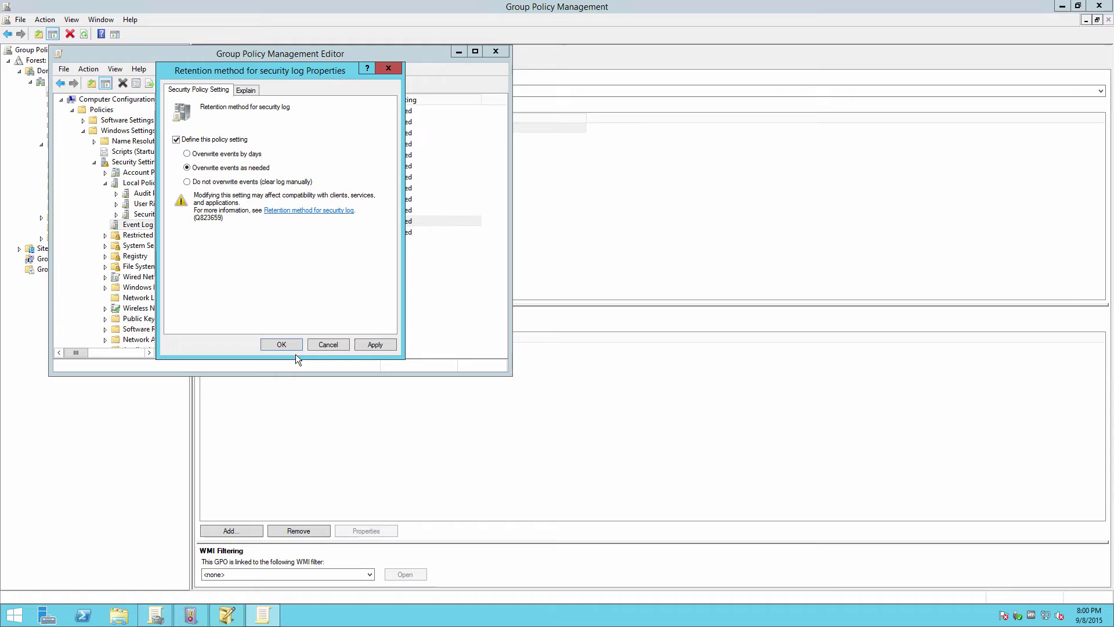
left_click(282, 345)
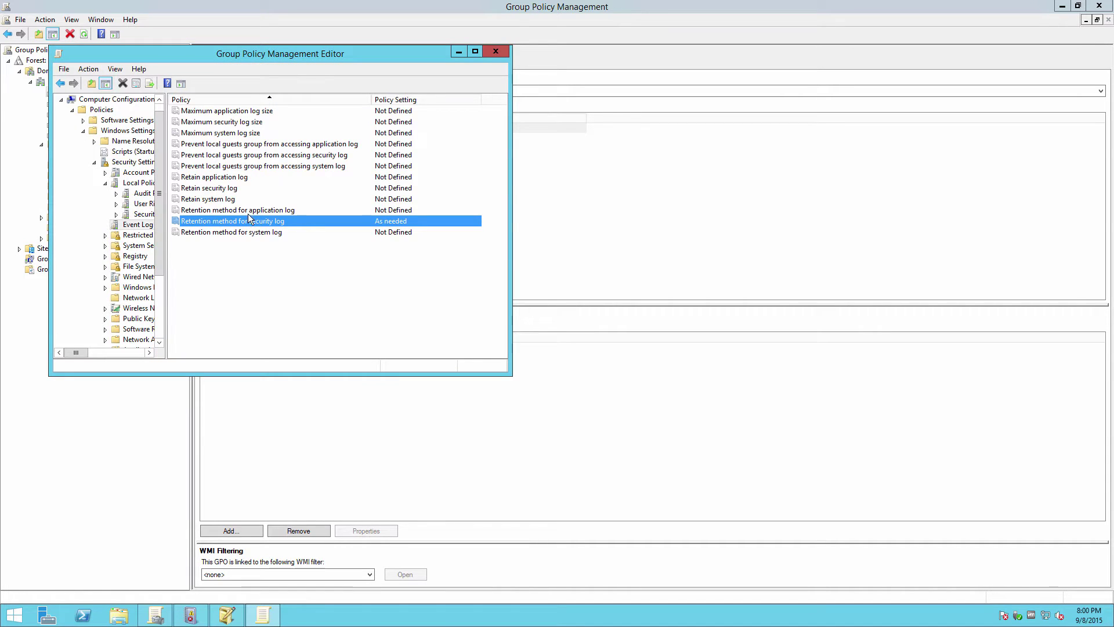
Define the maximum security log size as 4194240 kilobytes and close the editor.
left_click(242, 122)
double_click(243, 122)
left_click(177, 136)
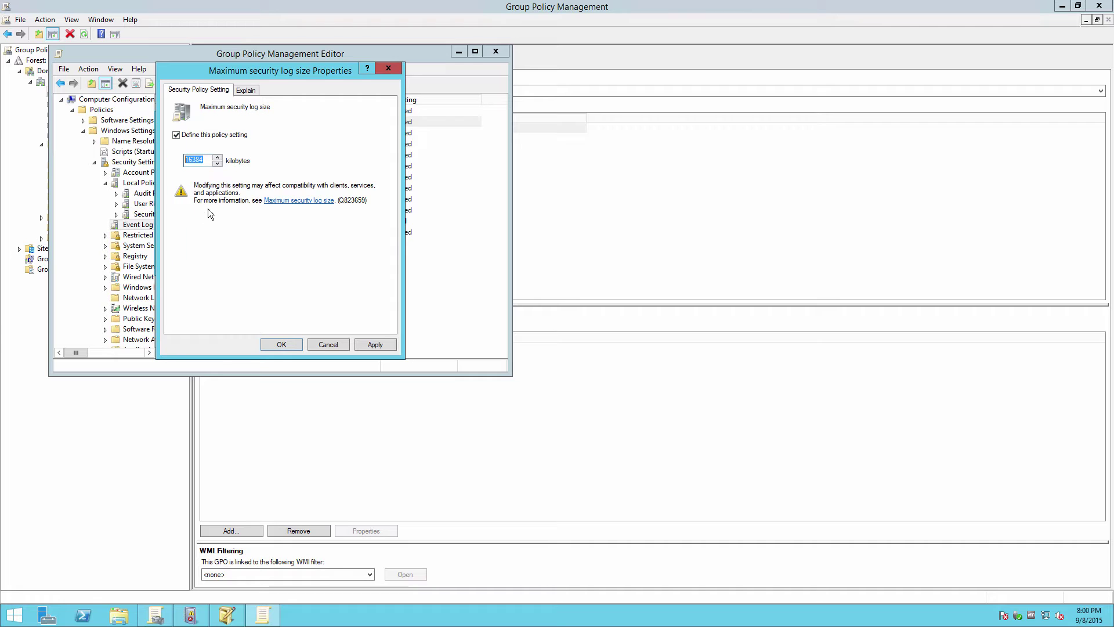
type("40000")
type("000")
left_click(288, 345)
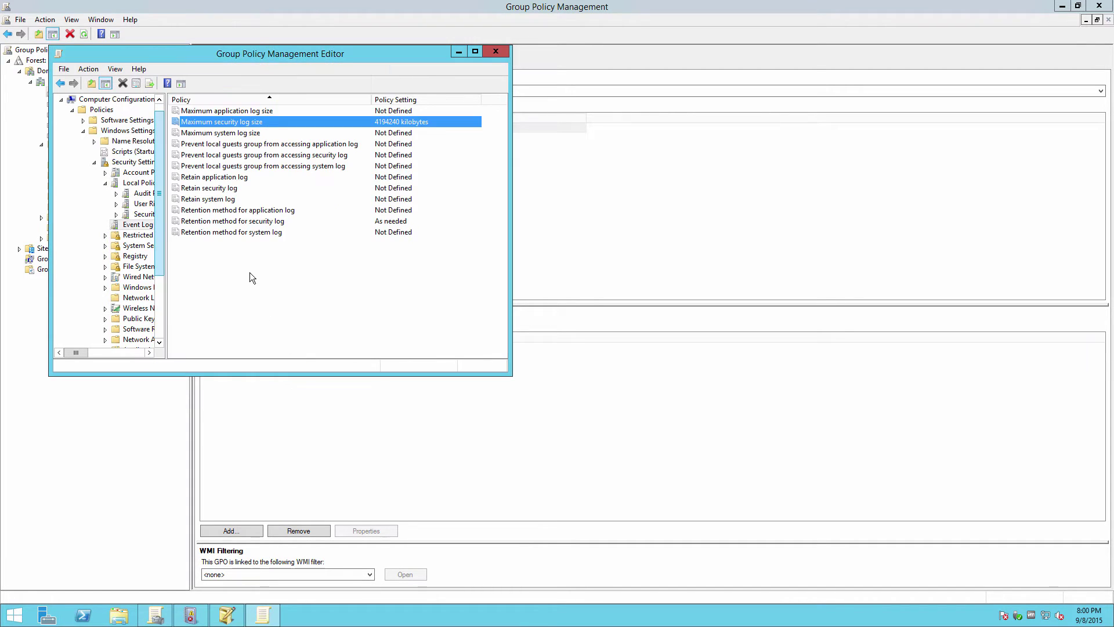
left_click(497, 54)
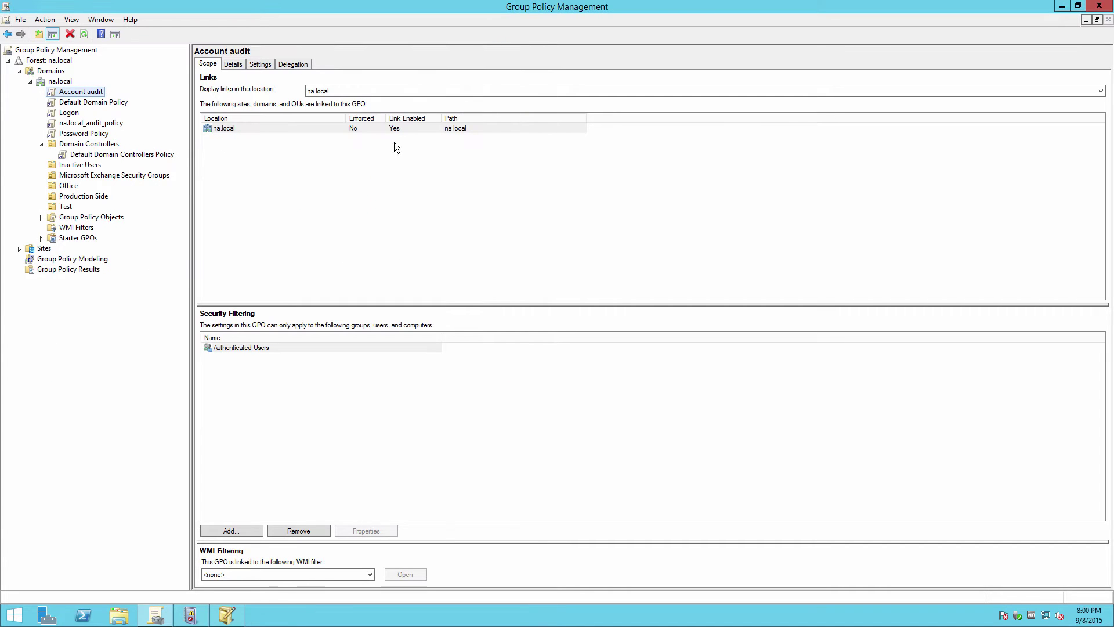
right_click(61, 81)
left_click(121, 101)
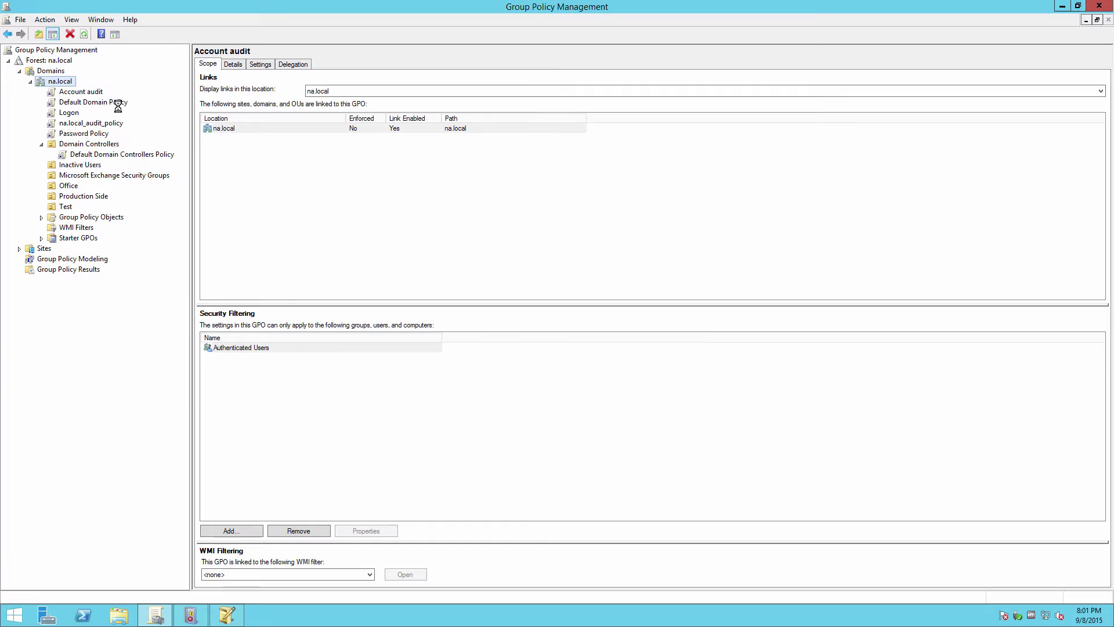
left_click(487, 278)
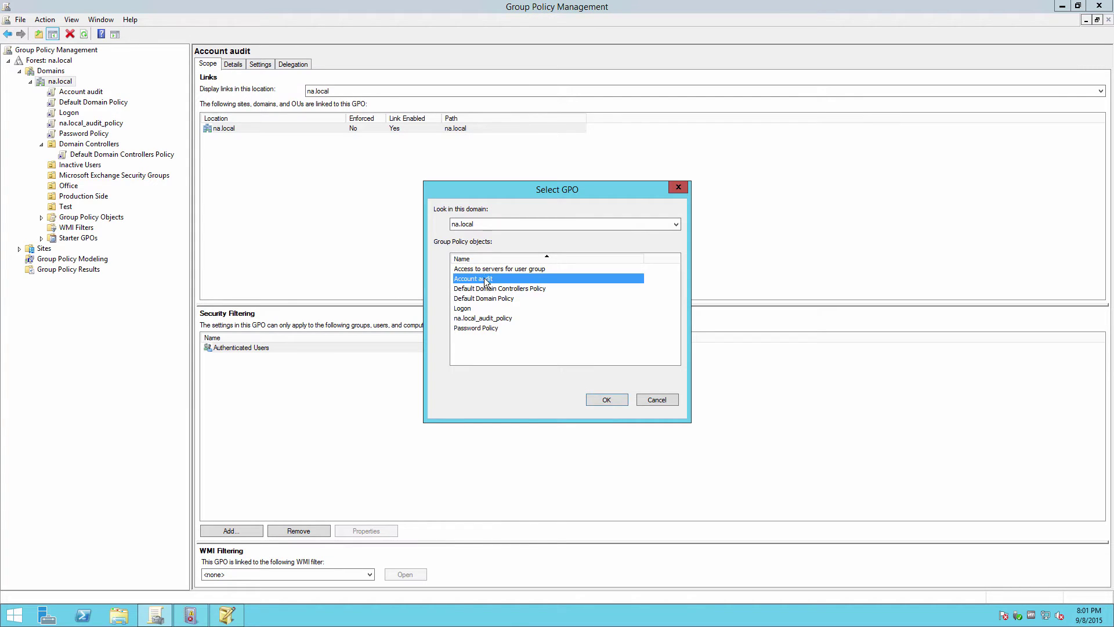
left_click(607, 399)
left_click(620, 333)
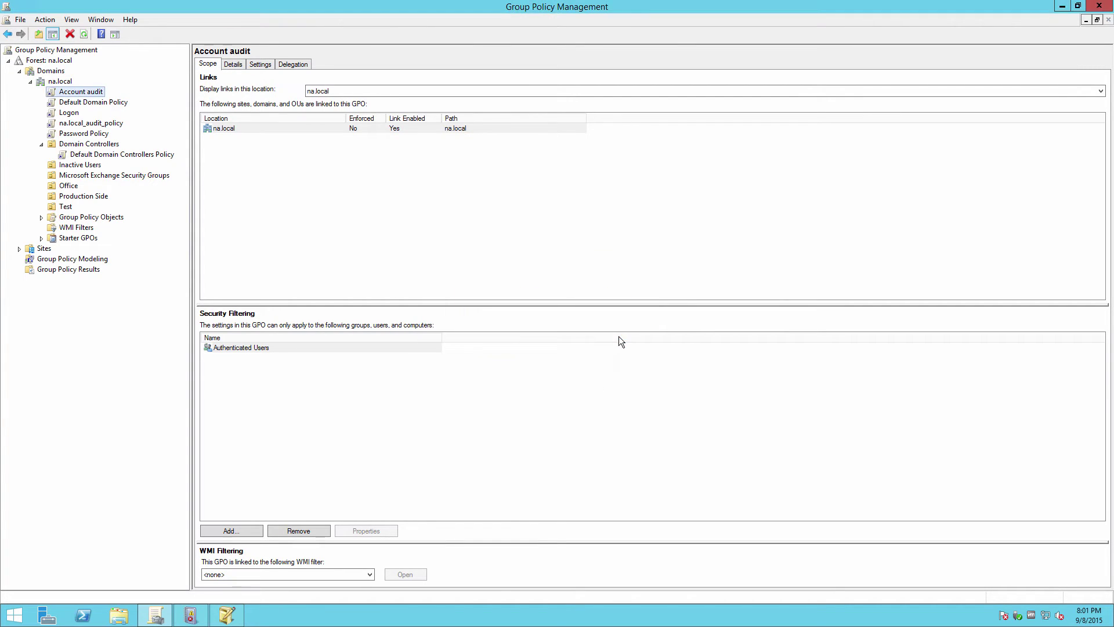
left_click(227, 615)
Connect ADSI Edit with default settings and expand the Default naming context.
right_click(74, 92)
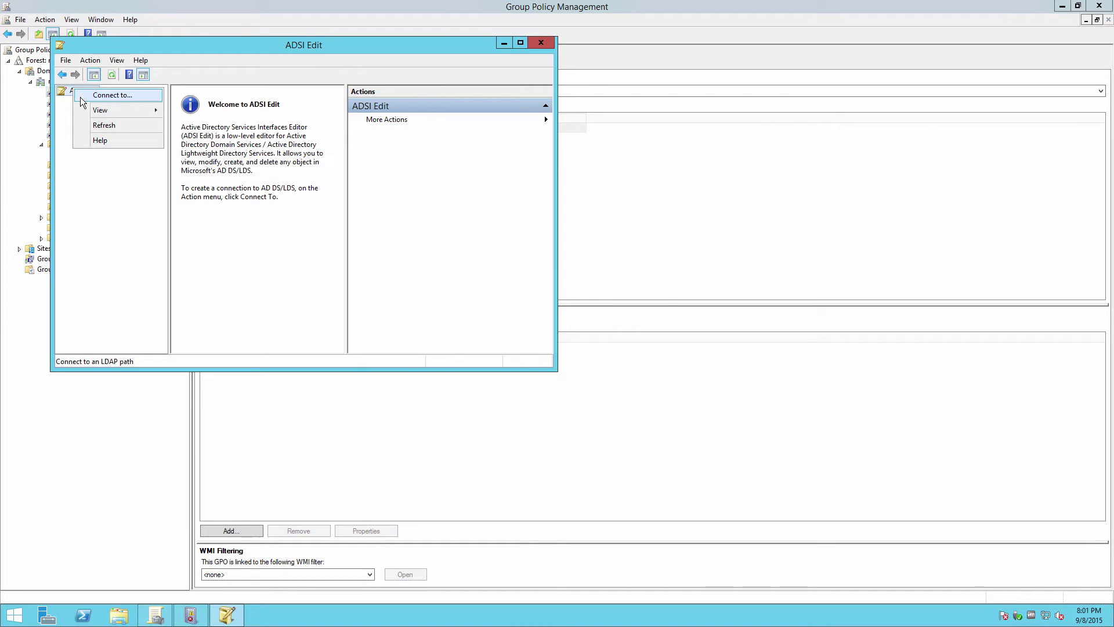
left_click(111, 95)
left_click(339, 298)
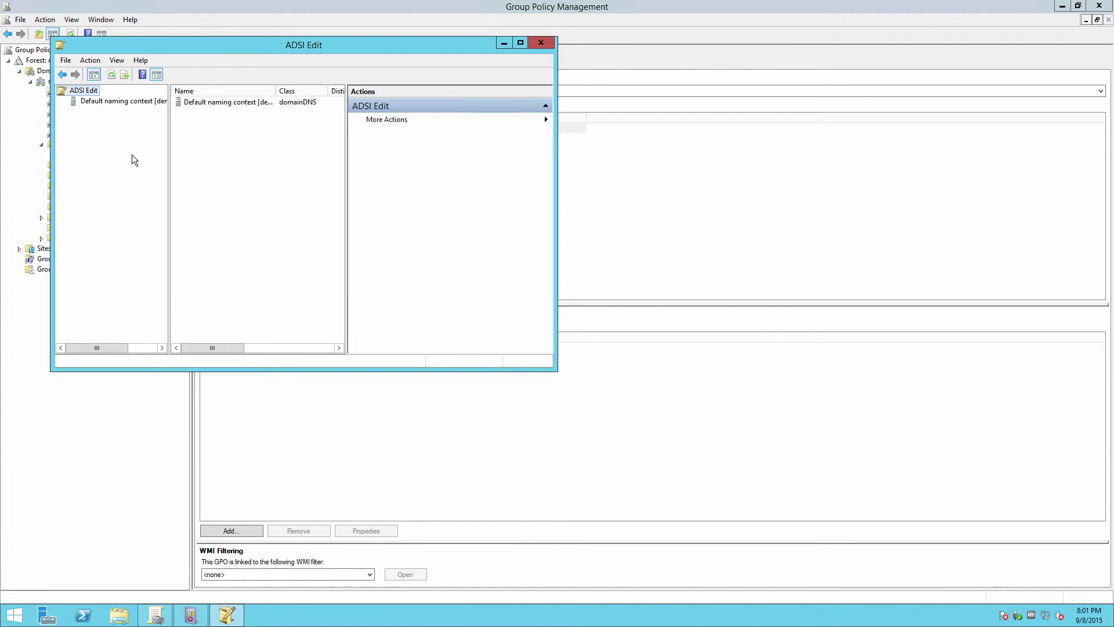
left_click(101, 103)
In DC=na,DC=local properties, open Advanced Security's Auditing tab and add an entry.
right_click(106, 114)
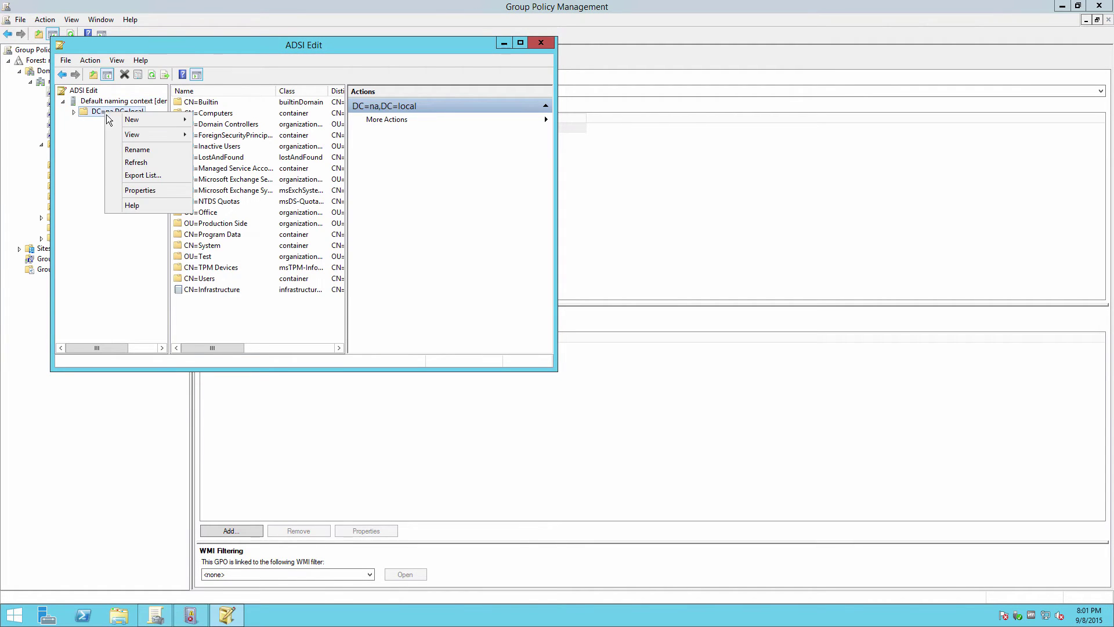
left_click(139, 190)
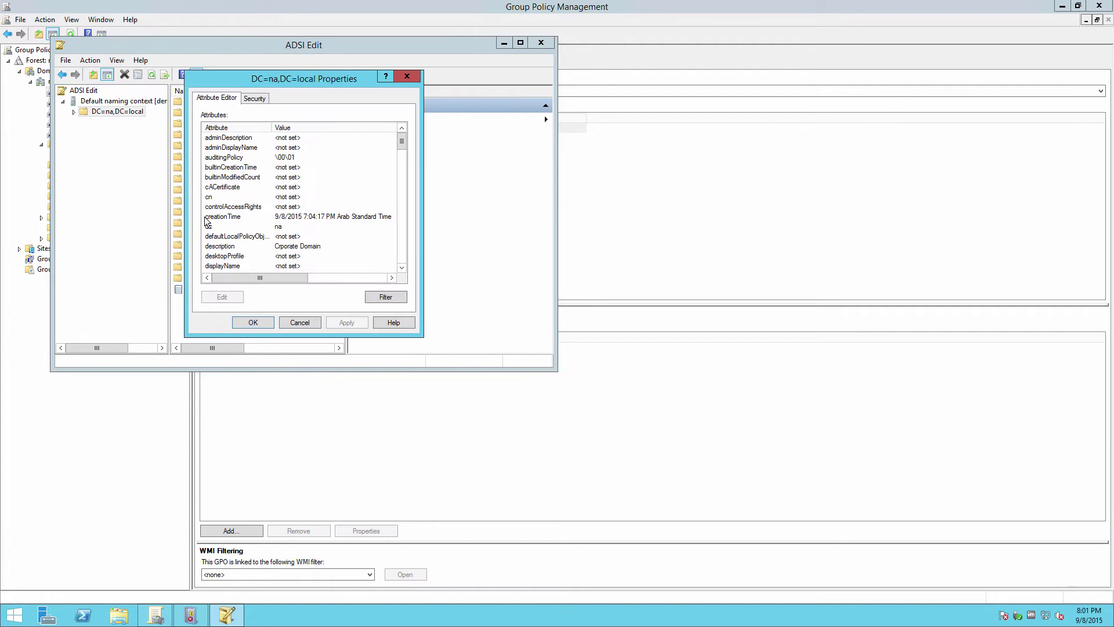
left_click(255, 98)
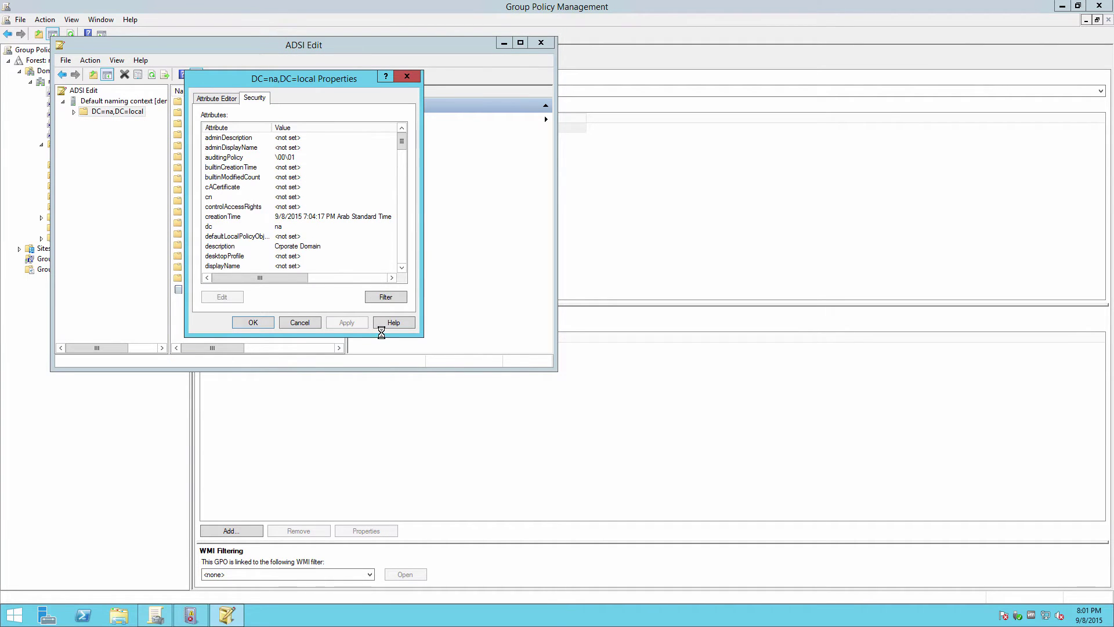
left_click(380, 281)
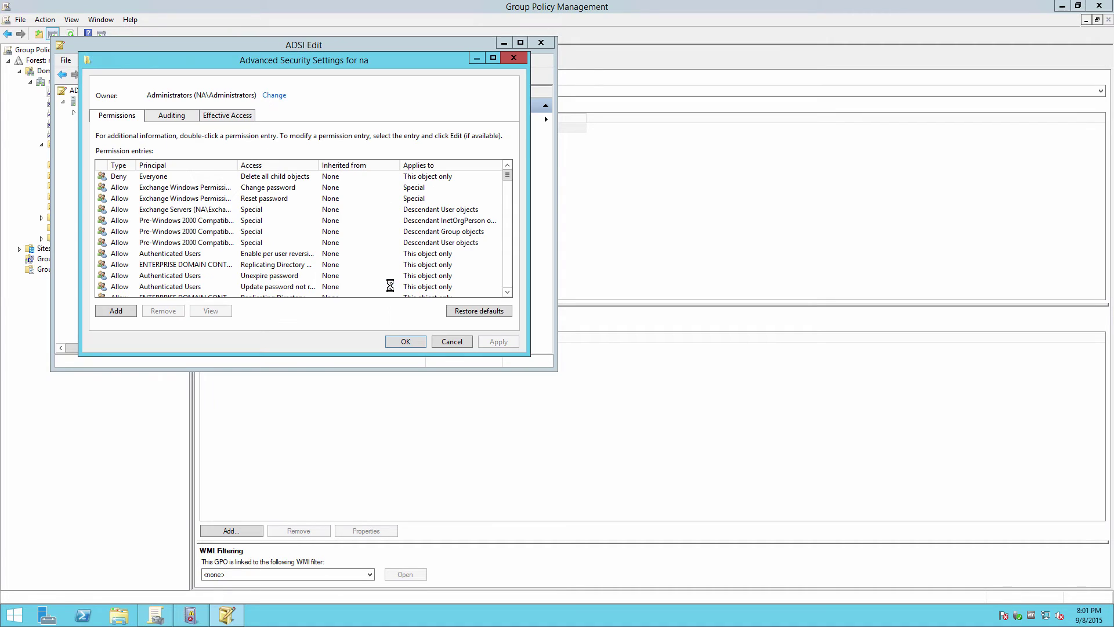
left_click(183, 117)
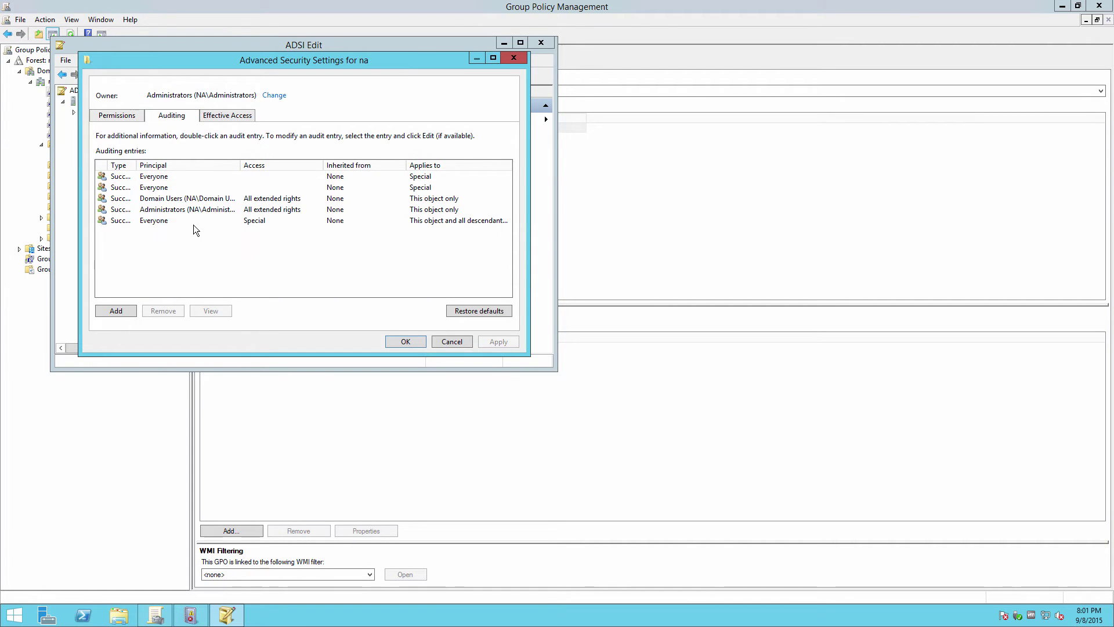
left_click(115, 311)
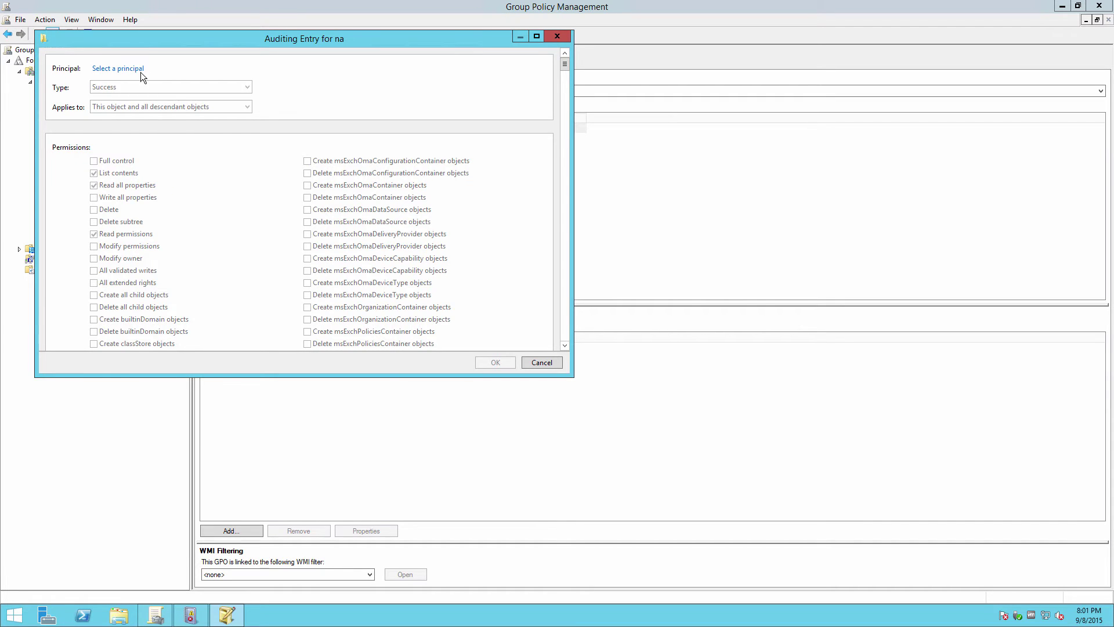
Audit Everyone for Full control, excluding List contents, Read all properties and Read permissions.
left_click(113, 70)
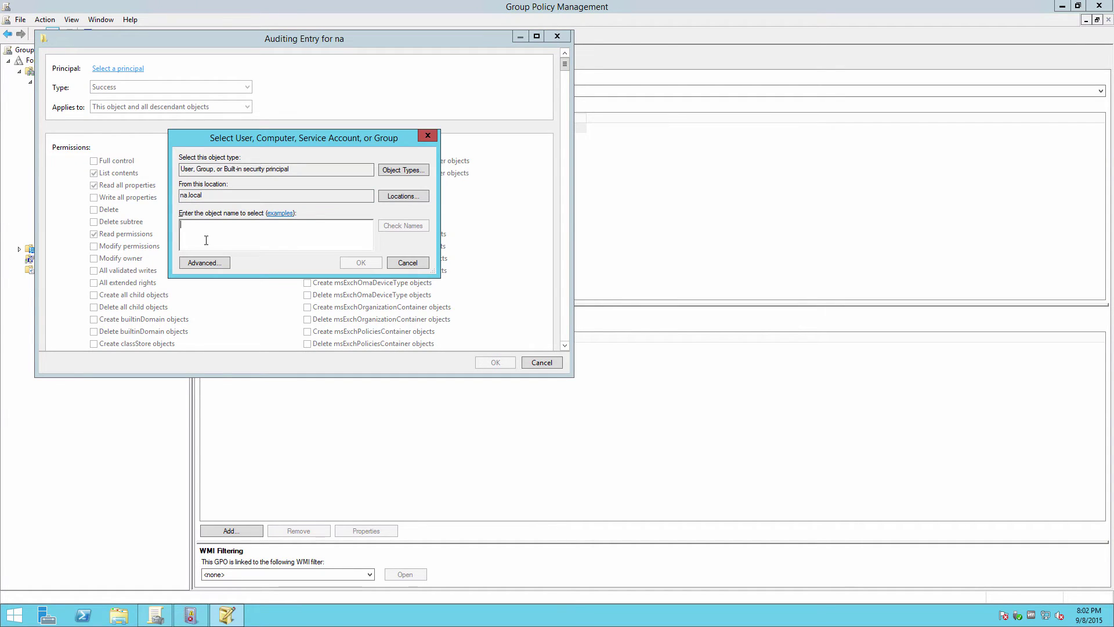
type("ever")
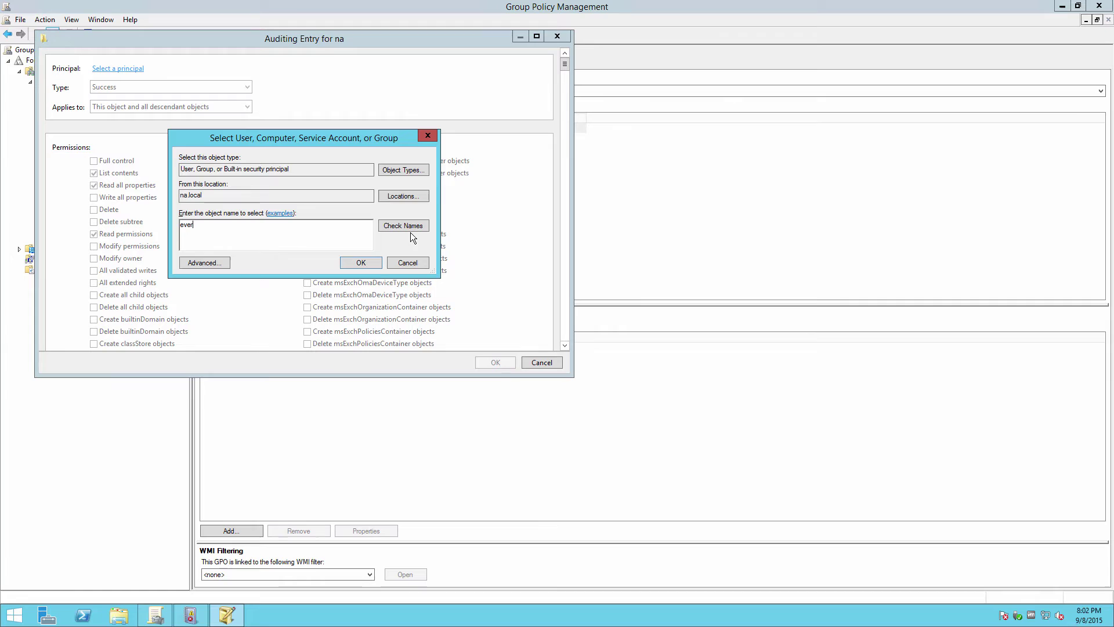
left_click(403, 225)
left_click(362, 263)
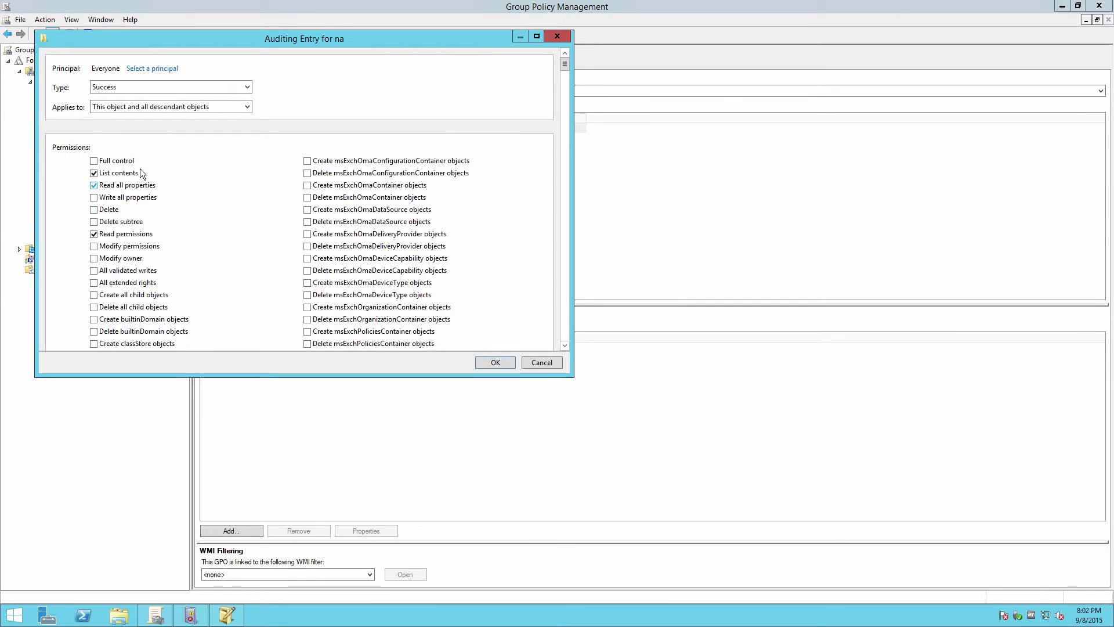
left_click(93, 161)
left_click(93, 172)
left_click(94, 234)
Save the auditing entry, close the security dialogs, and run gpupdate /force.
left_click(504, 362)
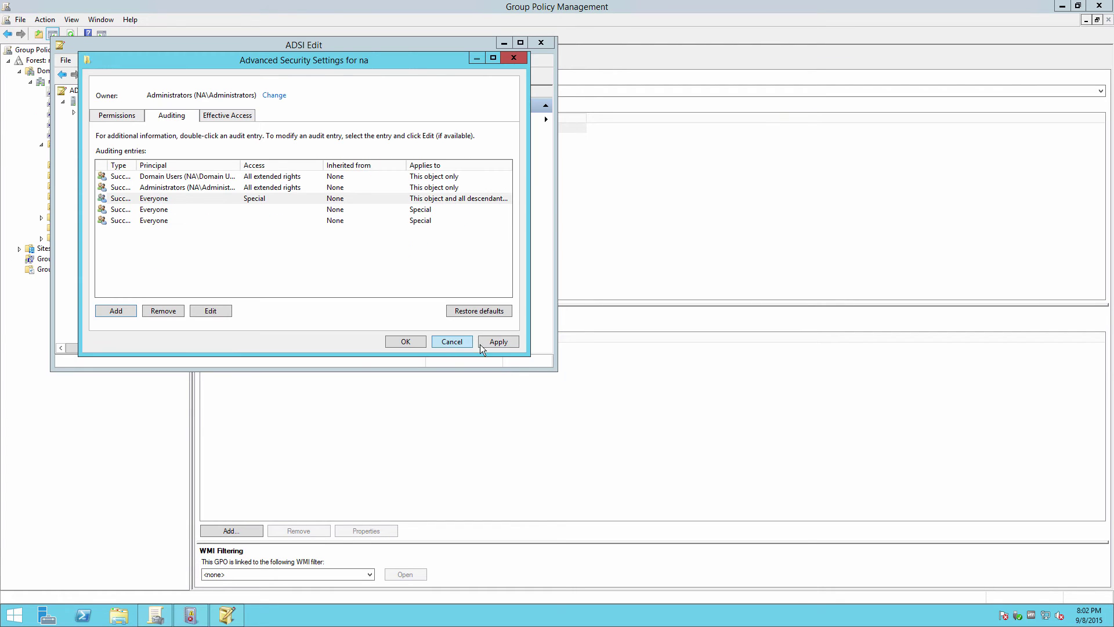
left_click(452, 341)
left_click(253, 322)
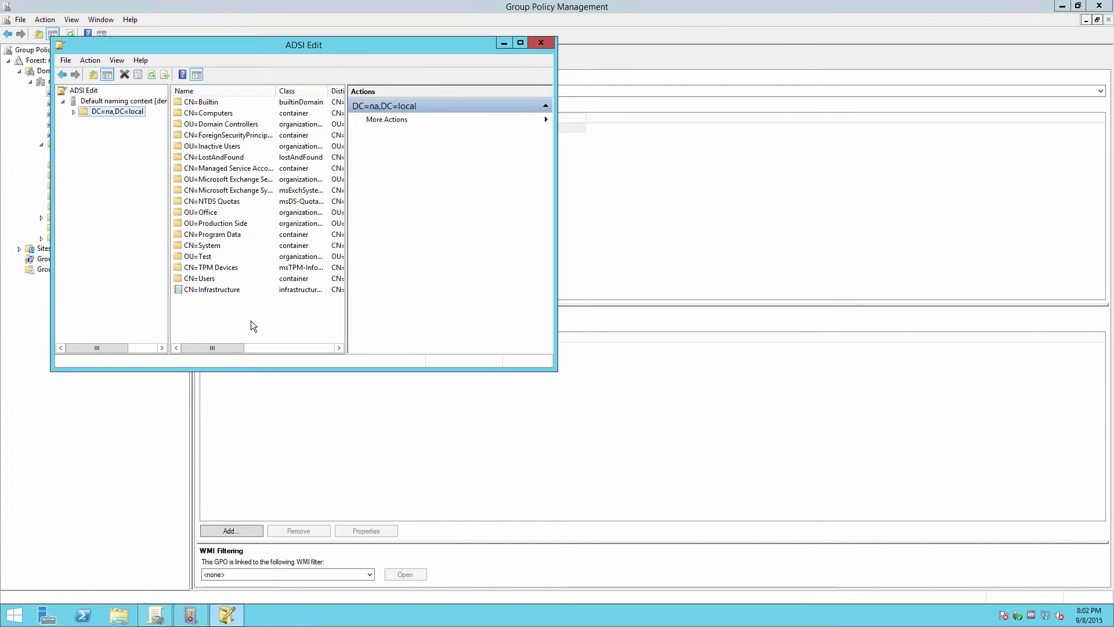
key("super+r")
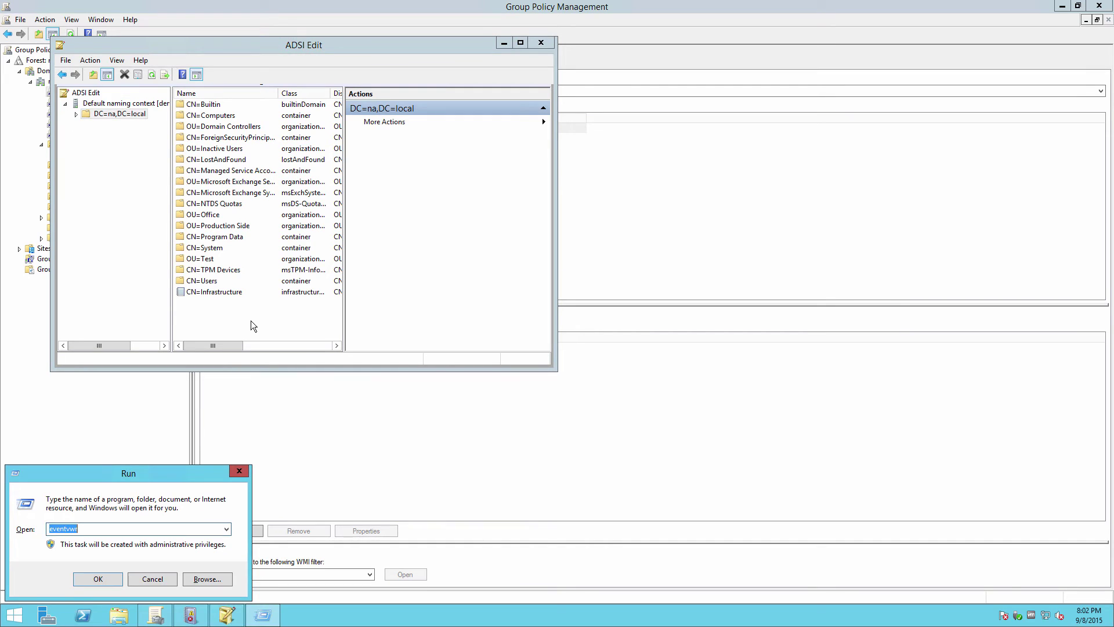
type("gpupdate /for")
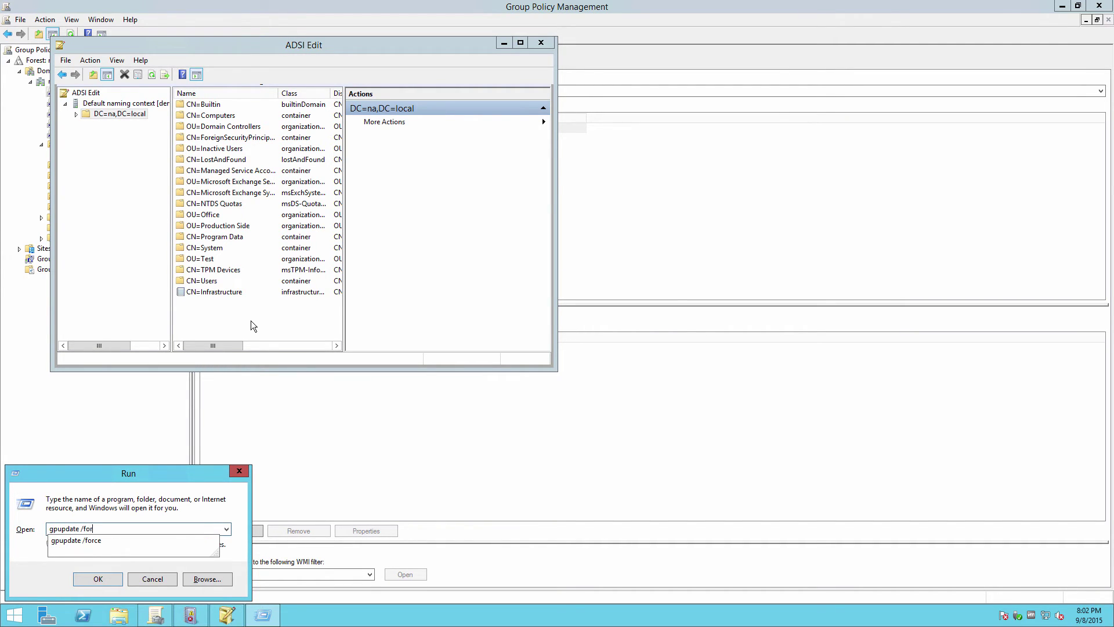
type("ce")
key("Return")
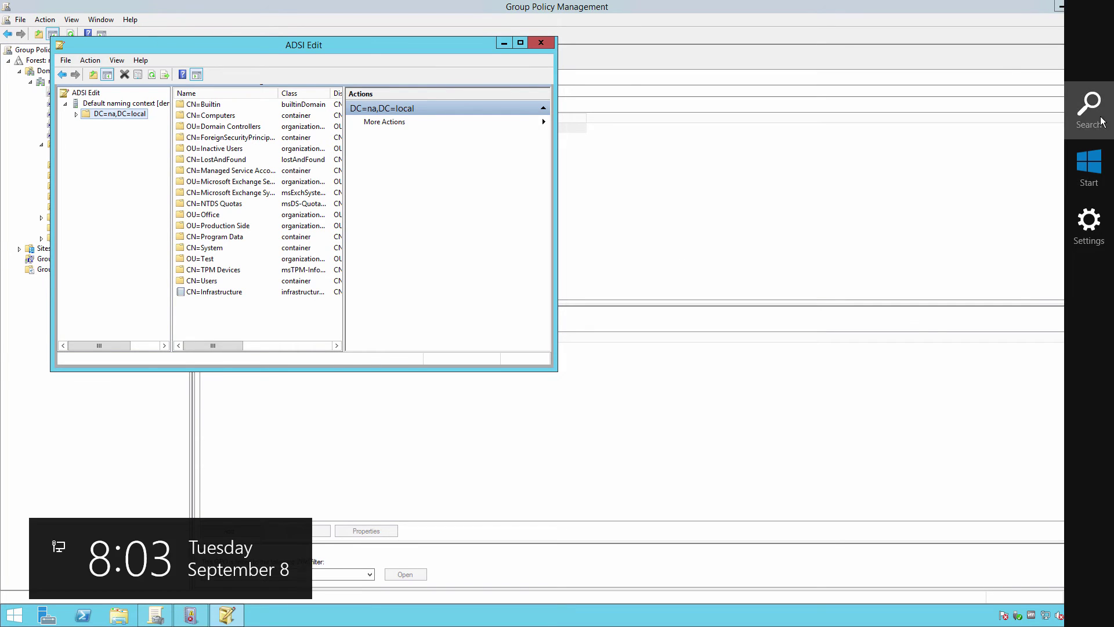
Find Active Directory Users and Computers in Windows Search and launch it.
left_click(1088, 43)
type("and Computers")
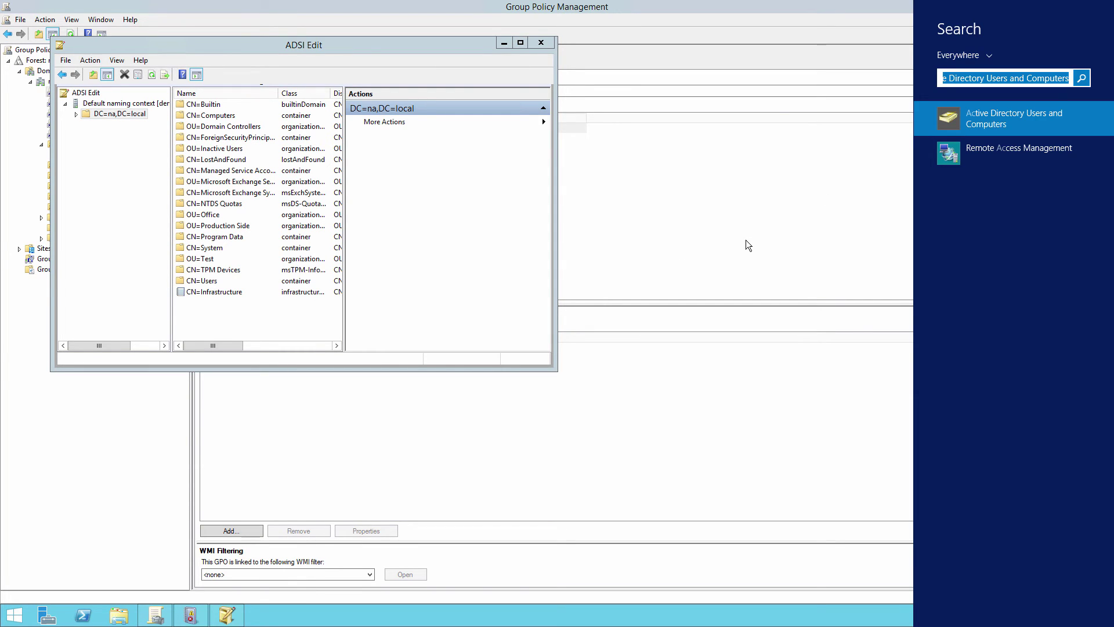
type("c")
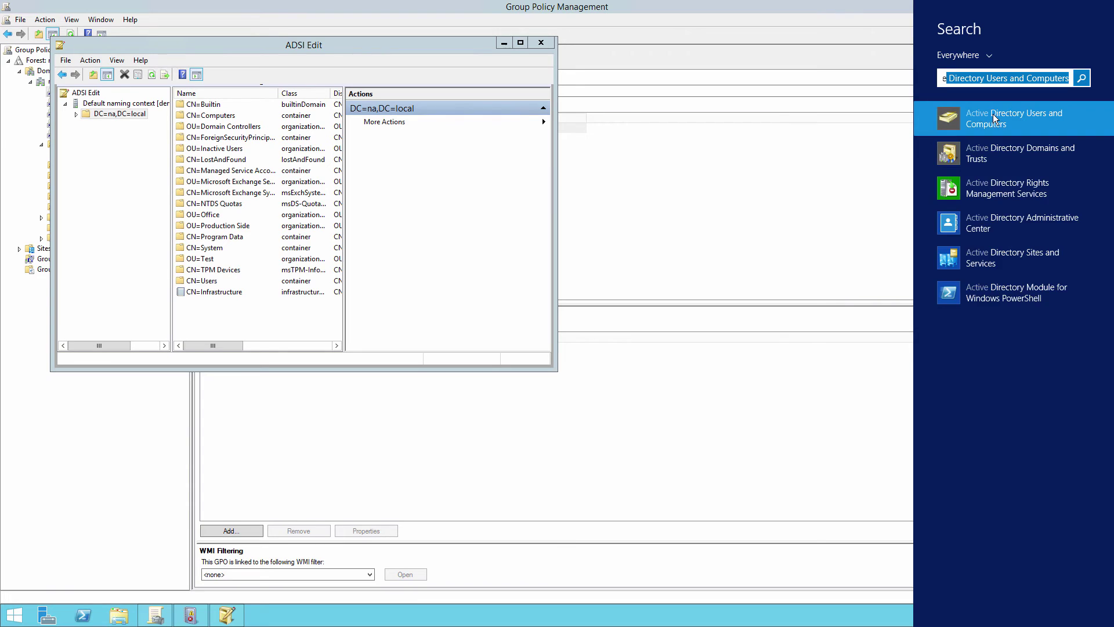
left_click(993, 114)
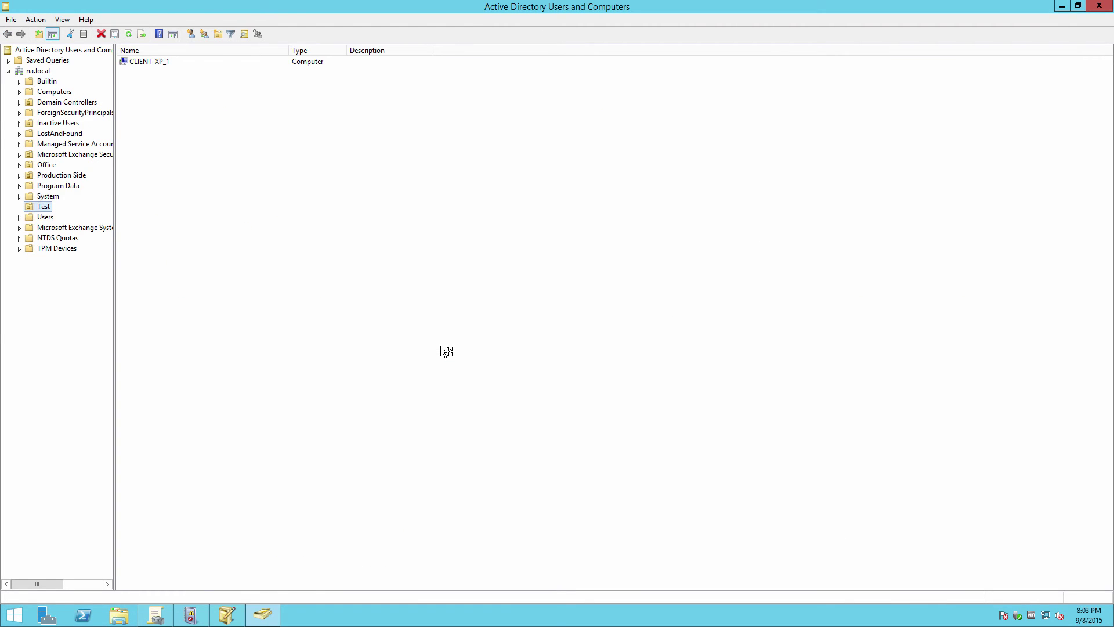
left_click(44, 217)
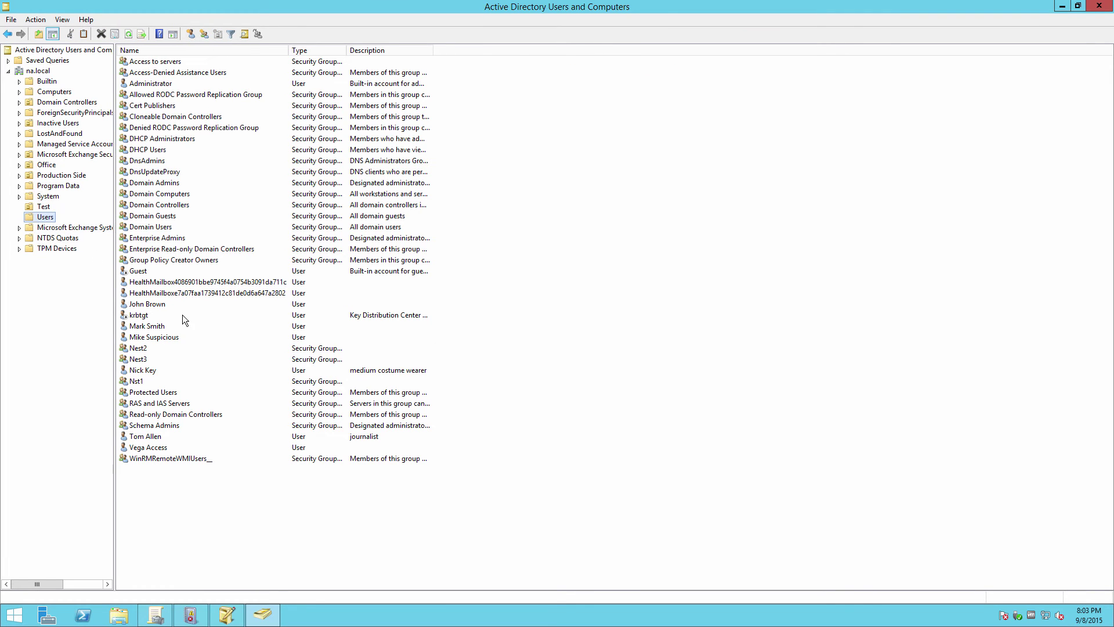
right_click(148, 306)
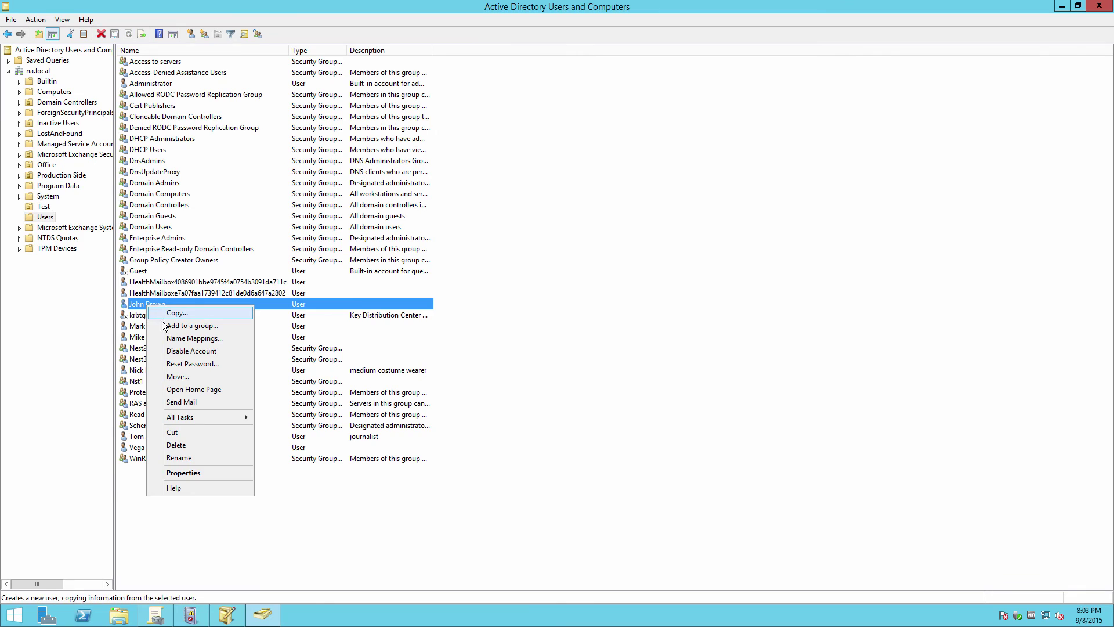
left_click(190, 351)
left_click(620, 351)
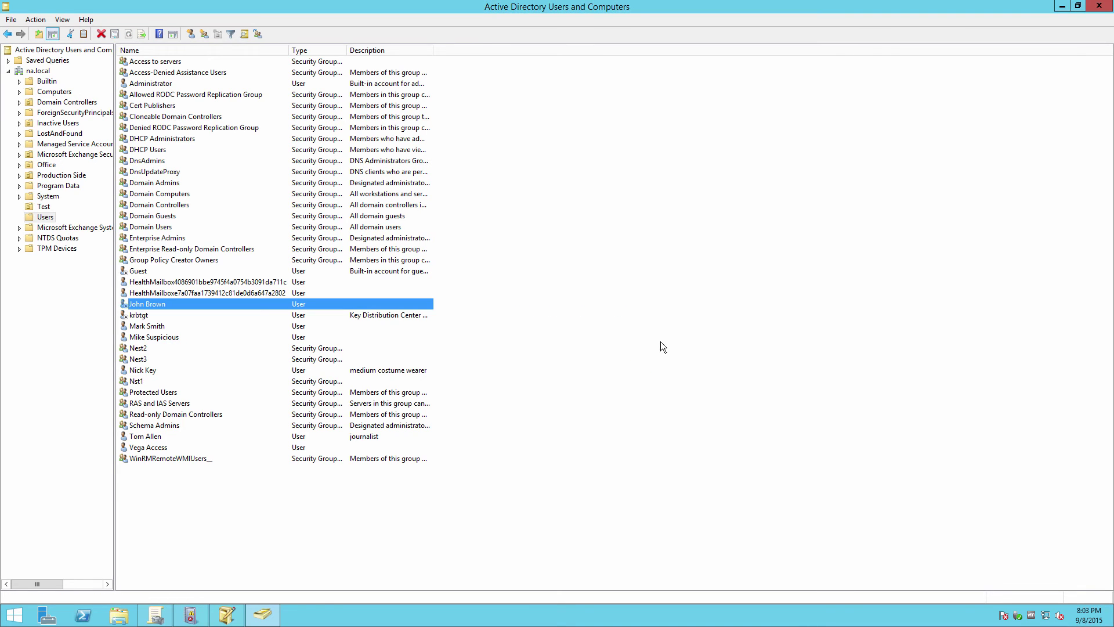
key("super+c")
Launch Event Viewer and open Filter Current Log on the Windows Logs Security log.
left_click(1088, 35)
type("e")
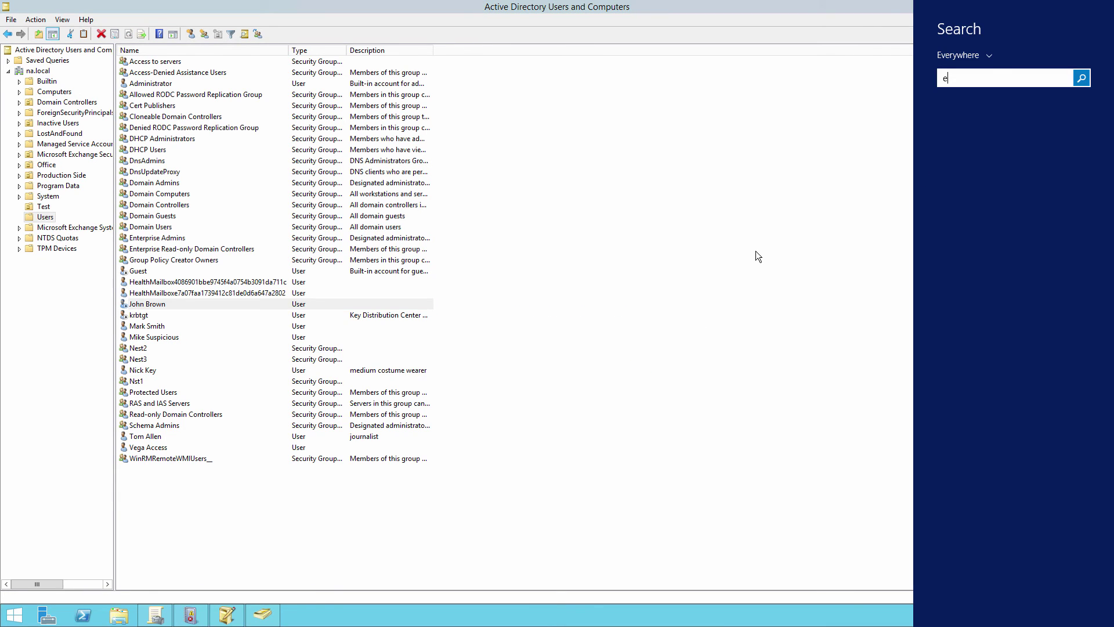
type("vent Viewer")
key("Return")
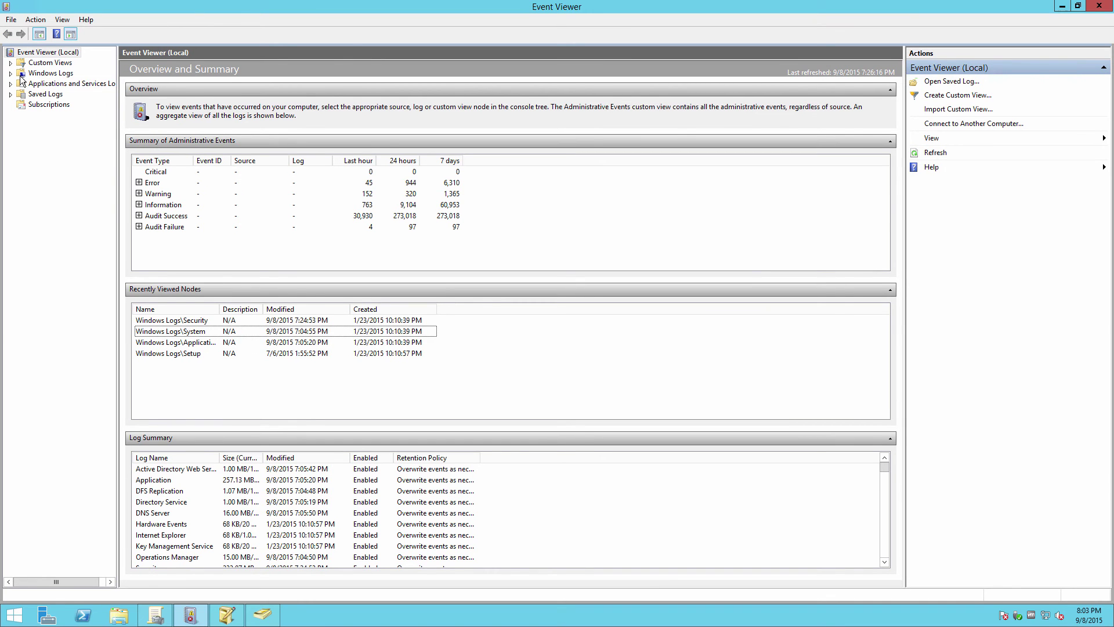
left_click(22, 74)
left_click(51, 95)
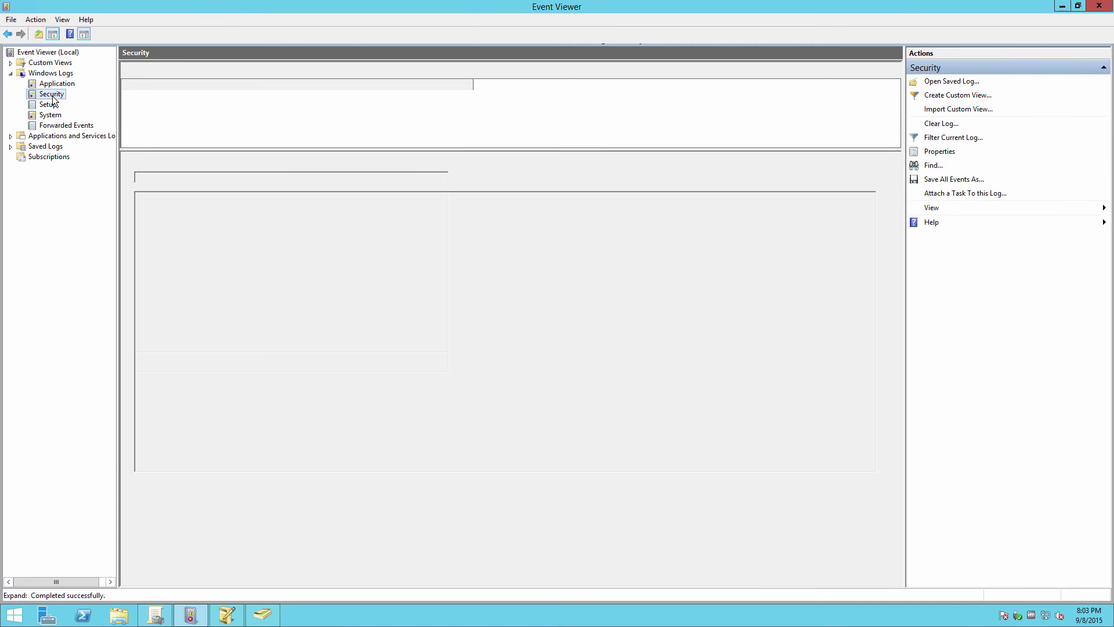
right_click(53, 94)
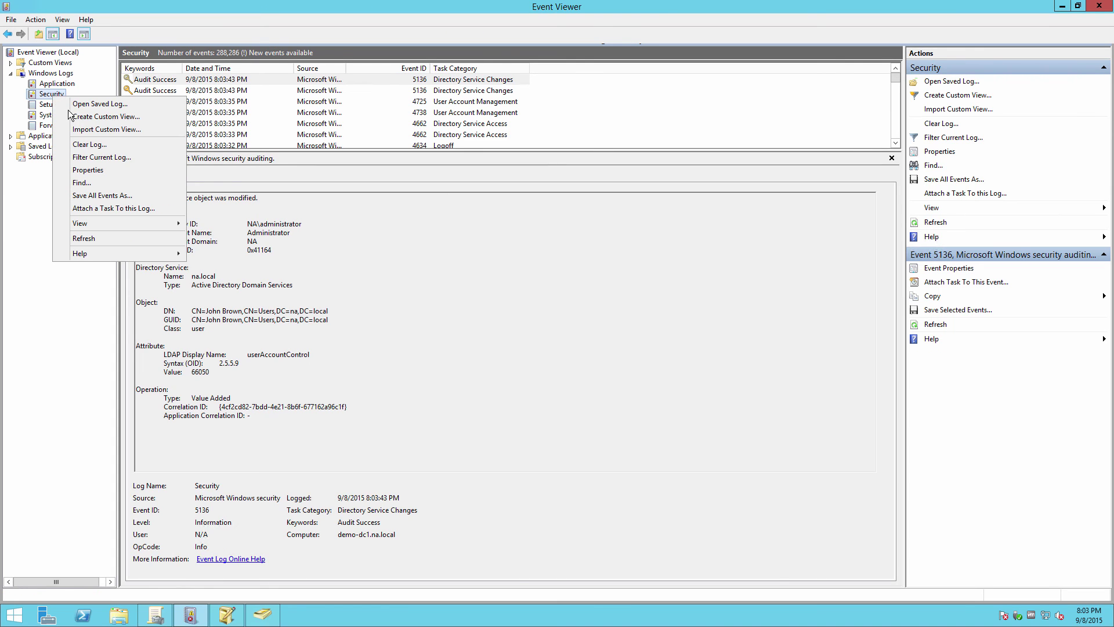
left_click(100, 157)
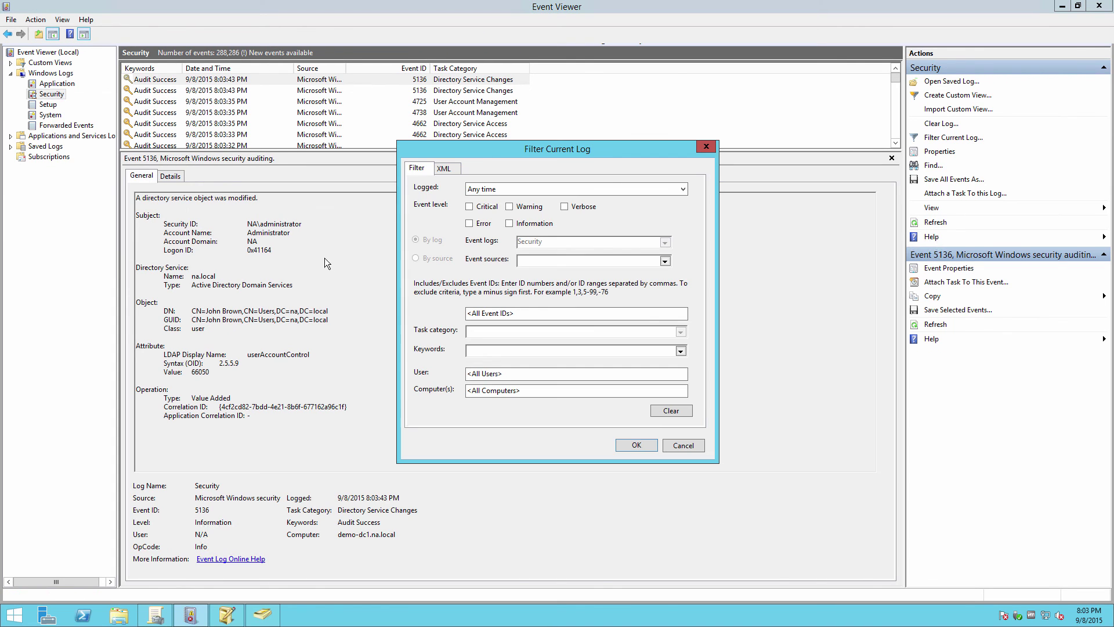
left_click(488, 313)
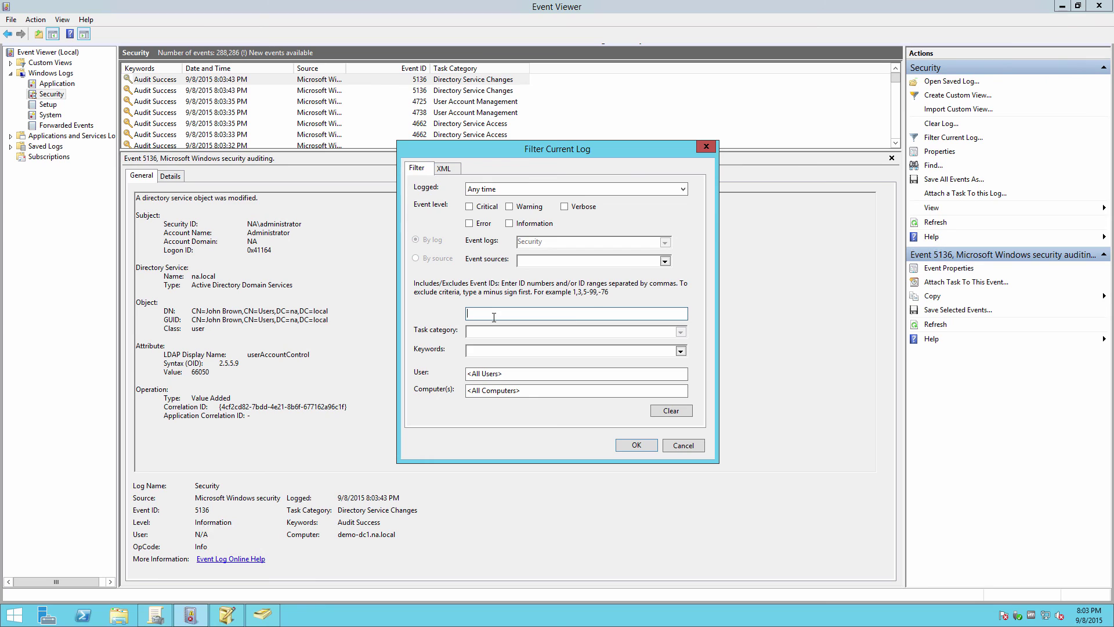